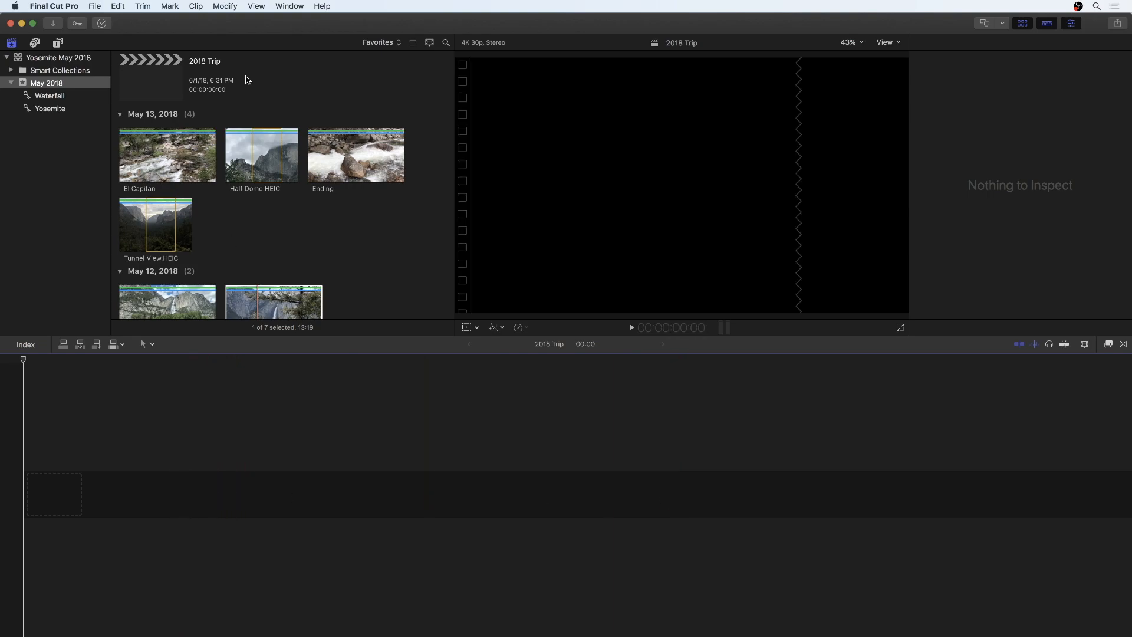
Add the El Capitan clip at the start of the empty 2018 Trip timeline and preview its playback.
{"action": "left_click", "coordinate": [158, 76]}
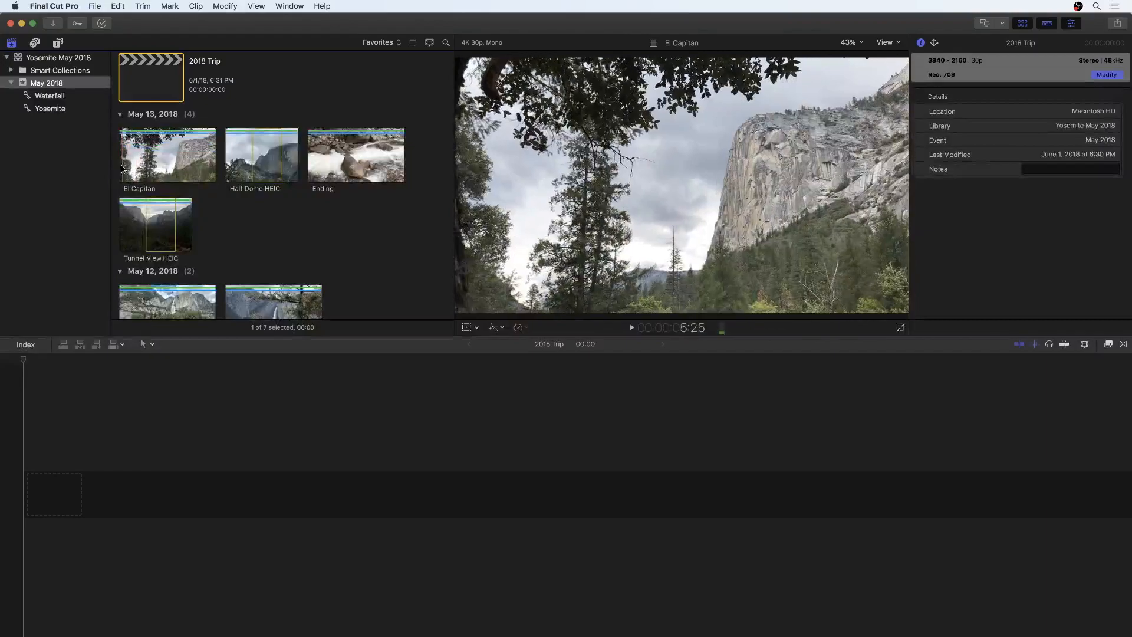
{"action": "left_click", "coordinate": [200, 170]}
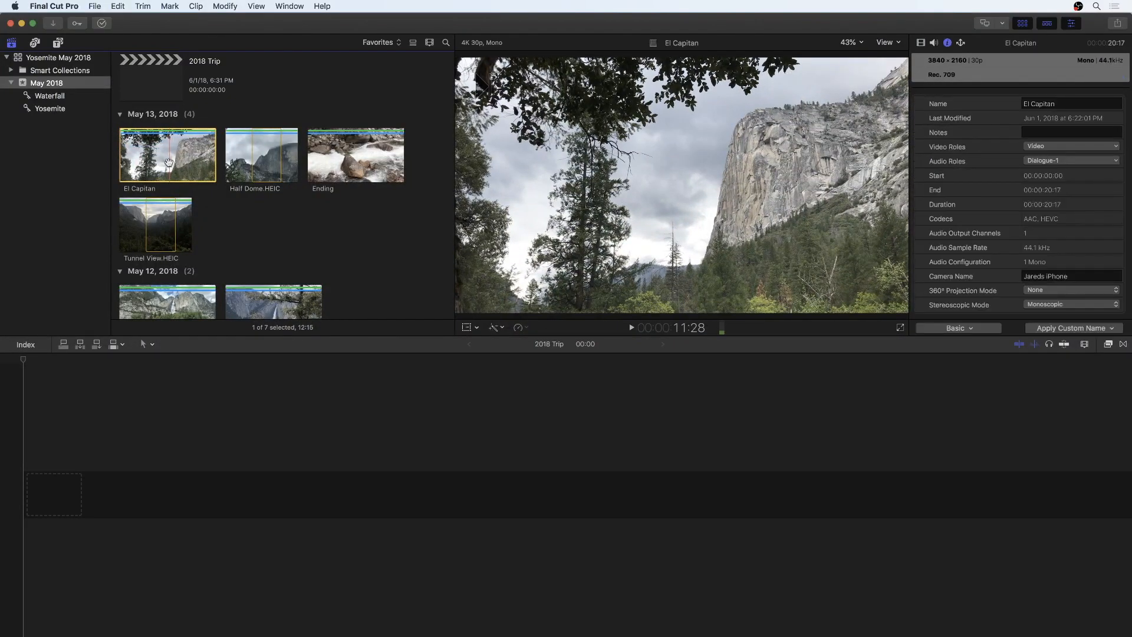
{"action": "left_click_drag", "start_coordinate": [166, 167], "coordinate": [882, 437]}
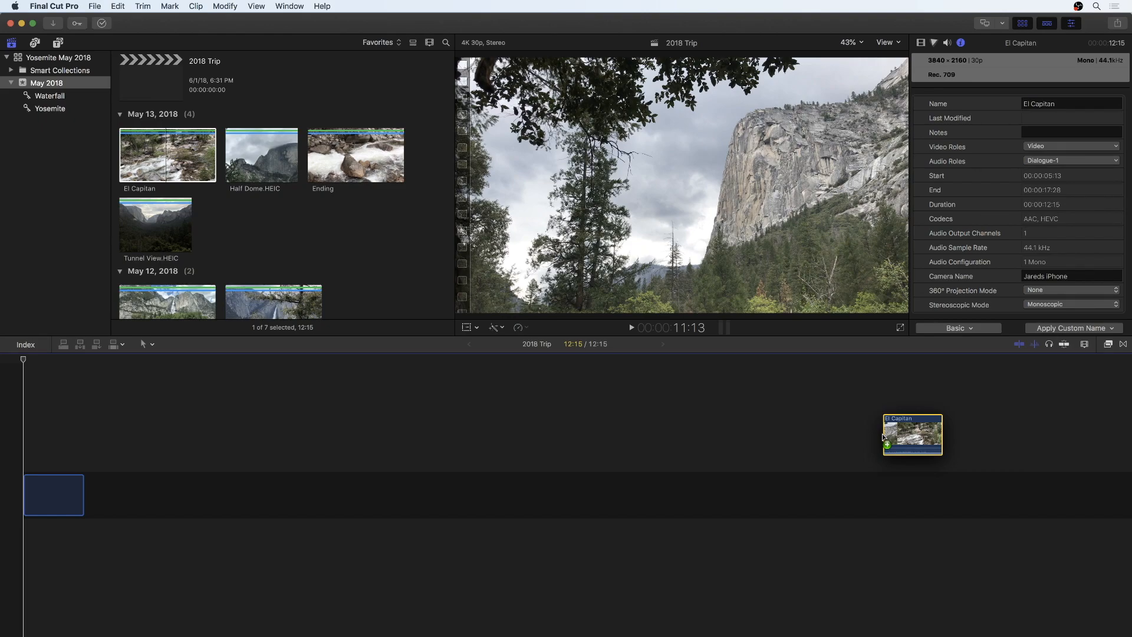
{"action": "left_click_drag", "start_coordinate": [882, 437], "coordinate": [225, 426]}
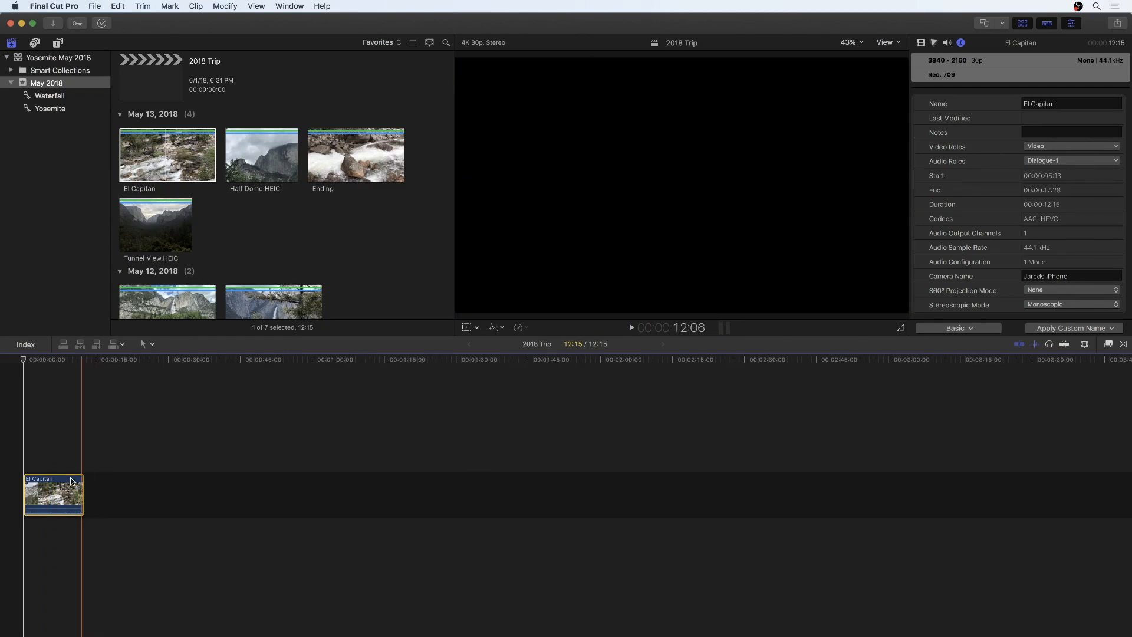
{"action": "key", "text": "space"}
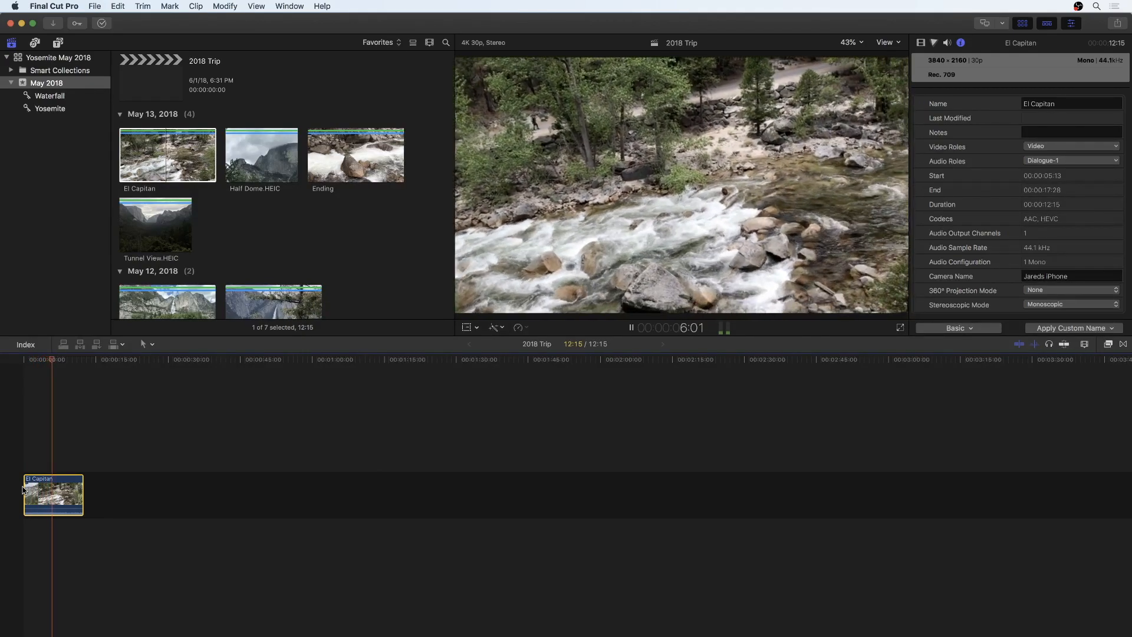
{"action": "key", "text": "space"}
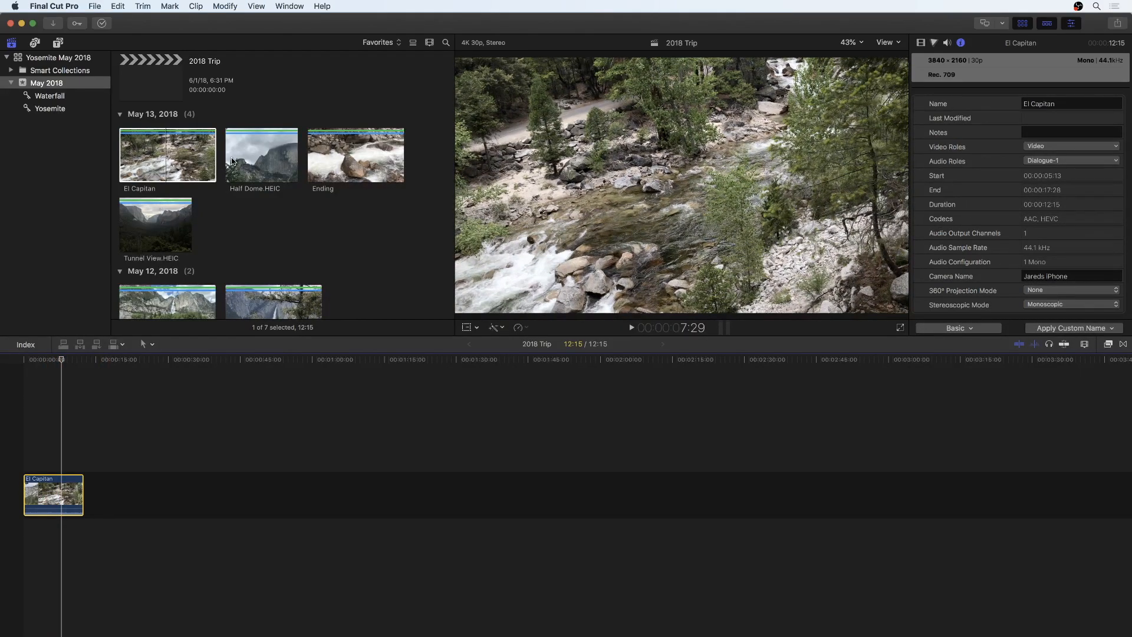
Place the Ending clip directly after El Capitan in the primary storyline and delete it again.
{"action": "left_click_drag", "start_coordinate": [331, 169], "coordinate": [404, 170]}
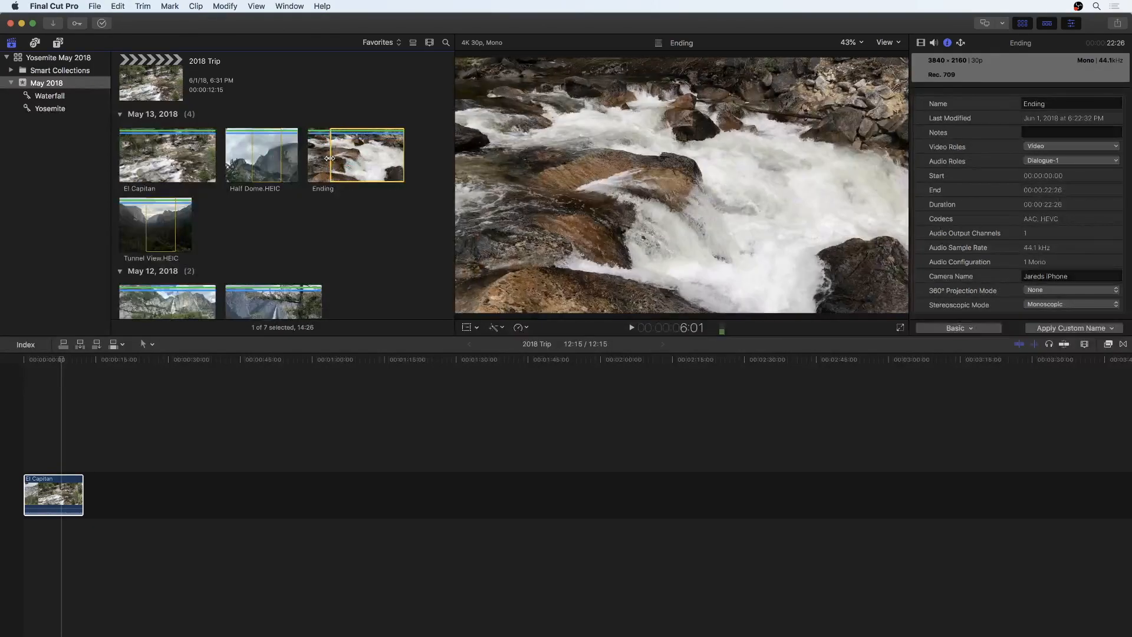
{"action": "left_click_drag", "start_coordinate": [330, 159], "coordinate": [138, 441]}
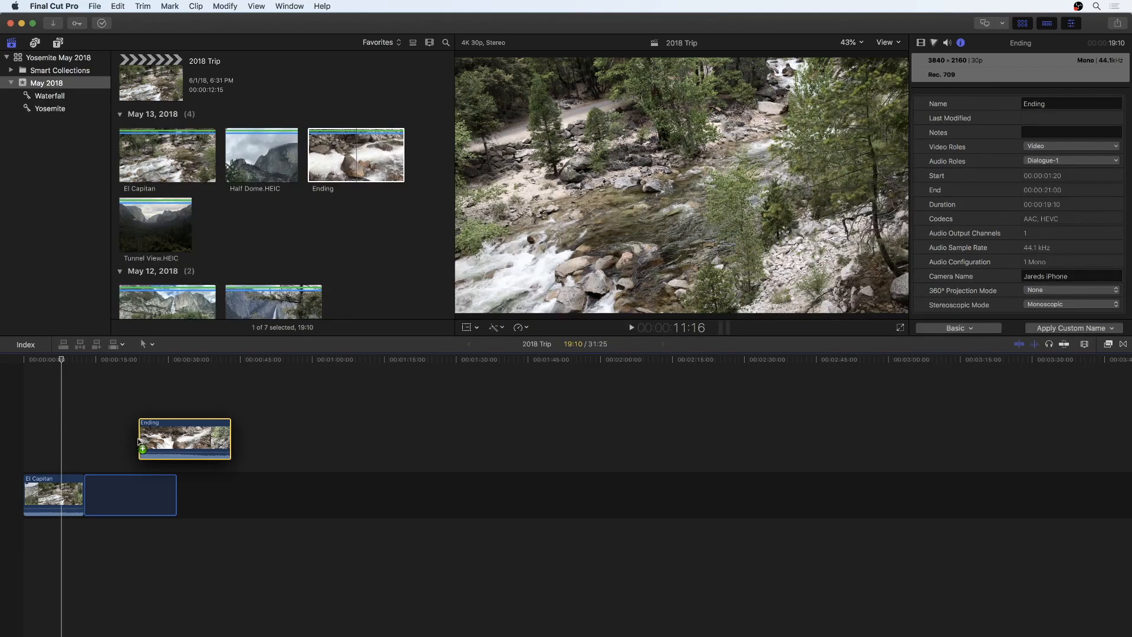
{"action": "left_click_drag", "start_coordinate": [138, 441], "coordinate": [137, 465]}
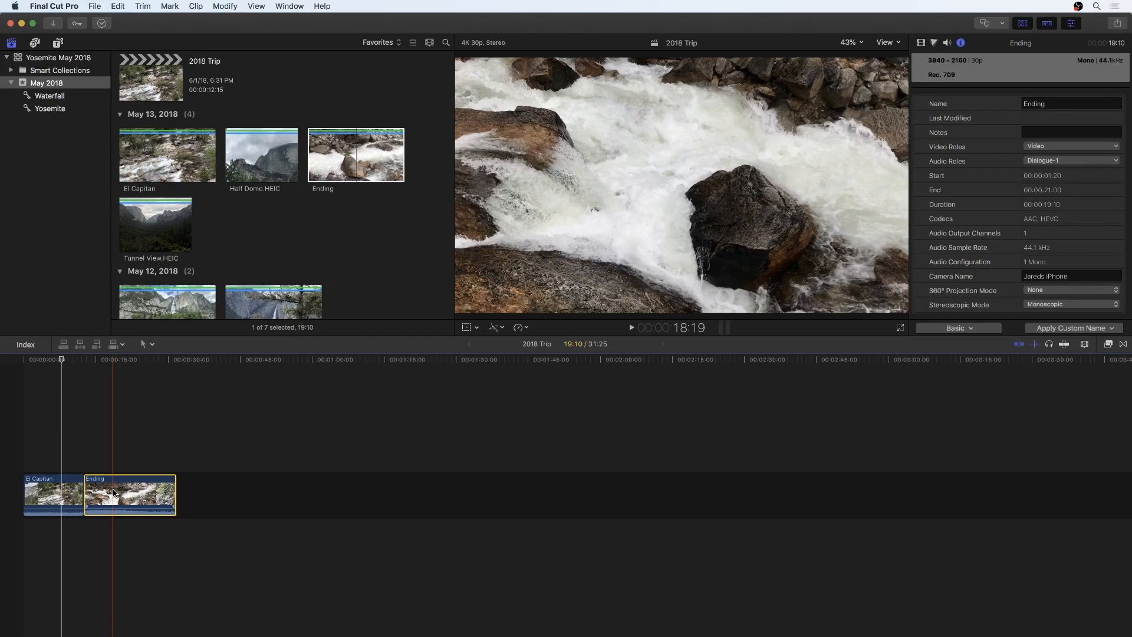
{"action": "key", "text": "Delete"}
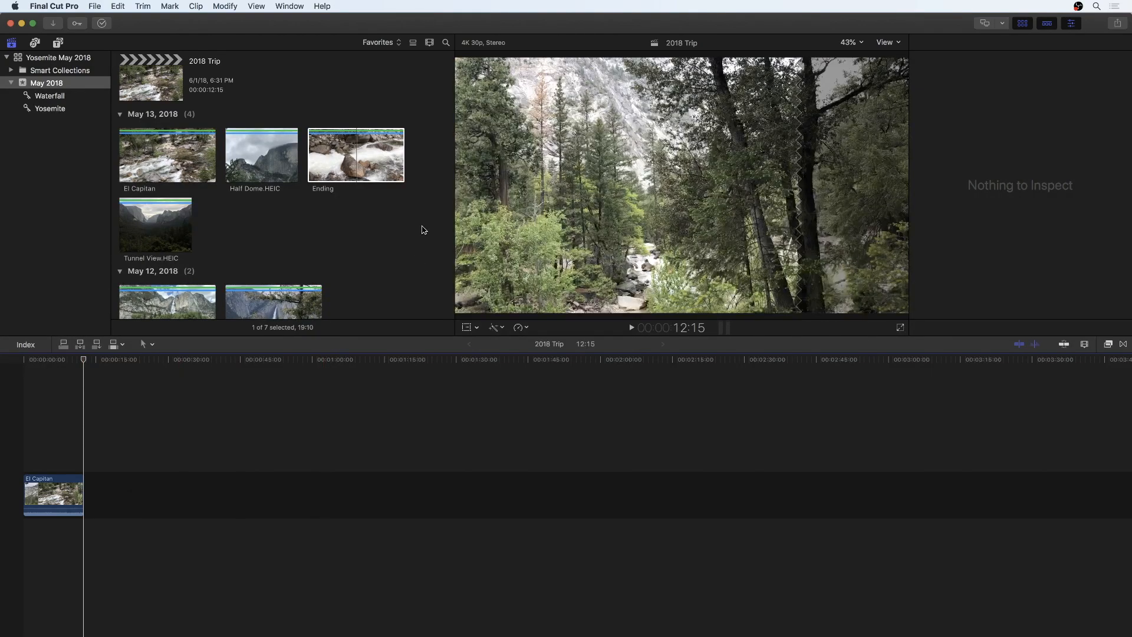
Re-add the Ending clip behind El Capitan in the timeline and remove it once more.
{"action": "left_click", "coordinate": [406, 174]}
{"action": "left_click_drag", "start_coordinate": [361, 184], "coordinate": [115, 505]}
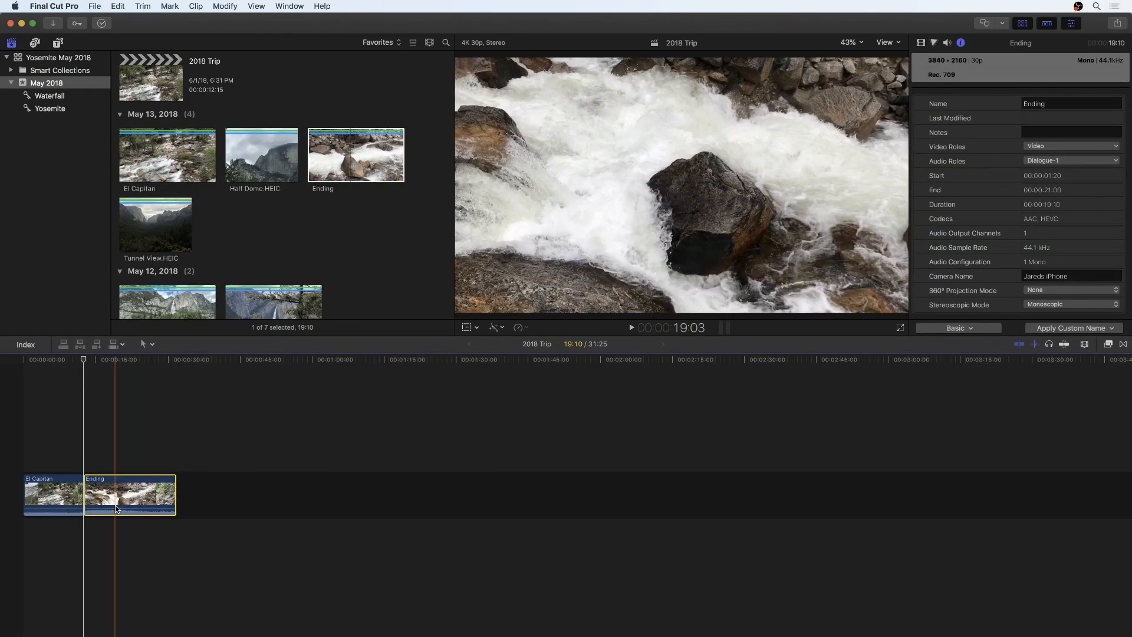
{"action": "left_click", "coordinate": [115, 504]}
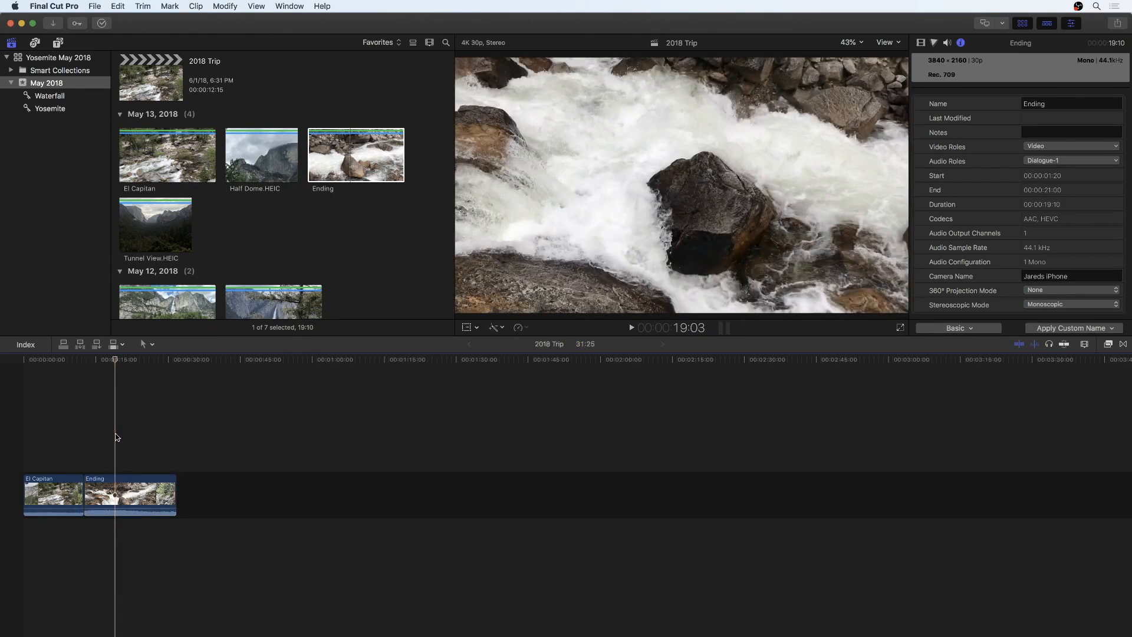
{"action": "key", "text": "Delete"}
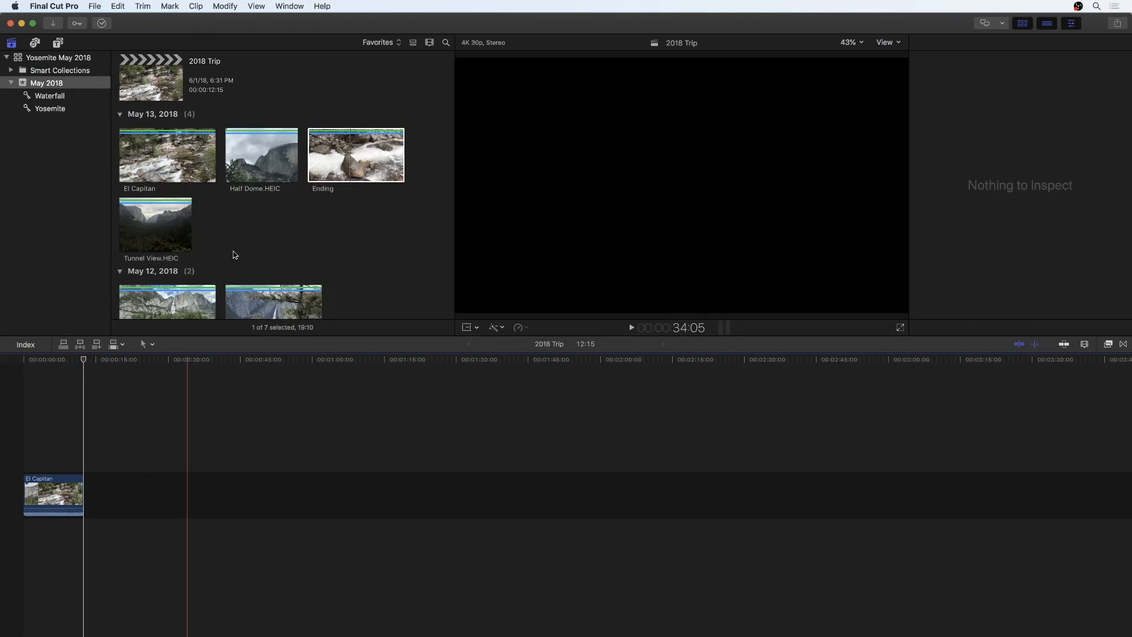
Connect the Ending clip above the primary storyline at the end of El Capitan, and delete it together with its gap clip.
{"action": "left_click", "coordinate": [278, 183]}
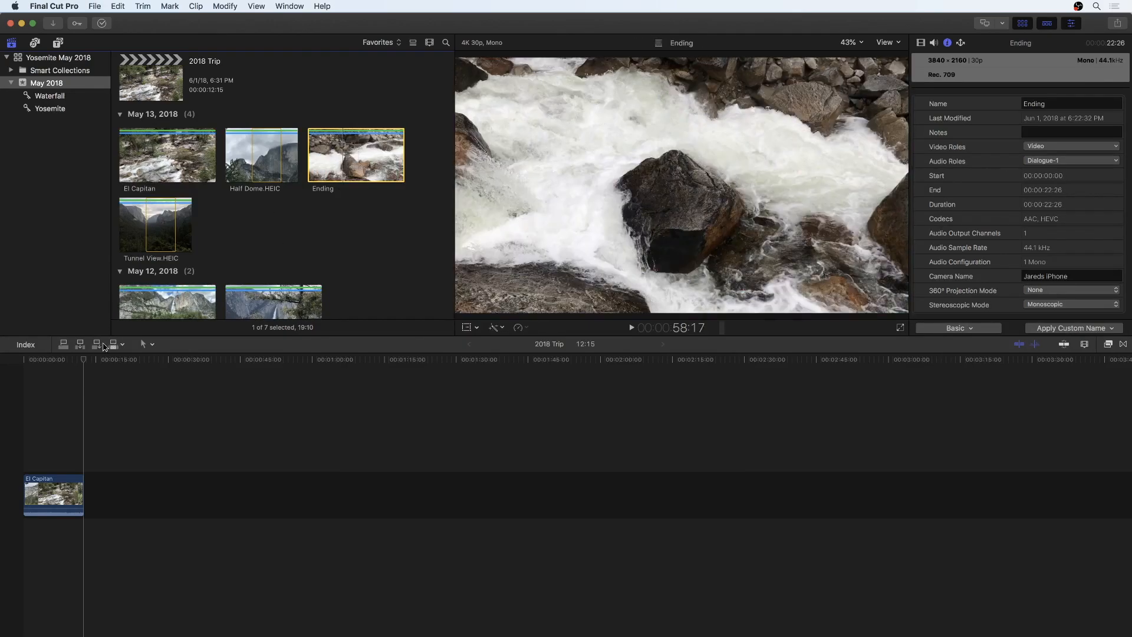
{"action": "left_click", "coordinate": [63, 347]}
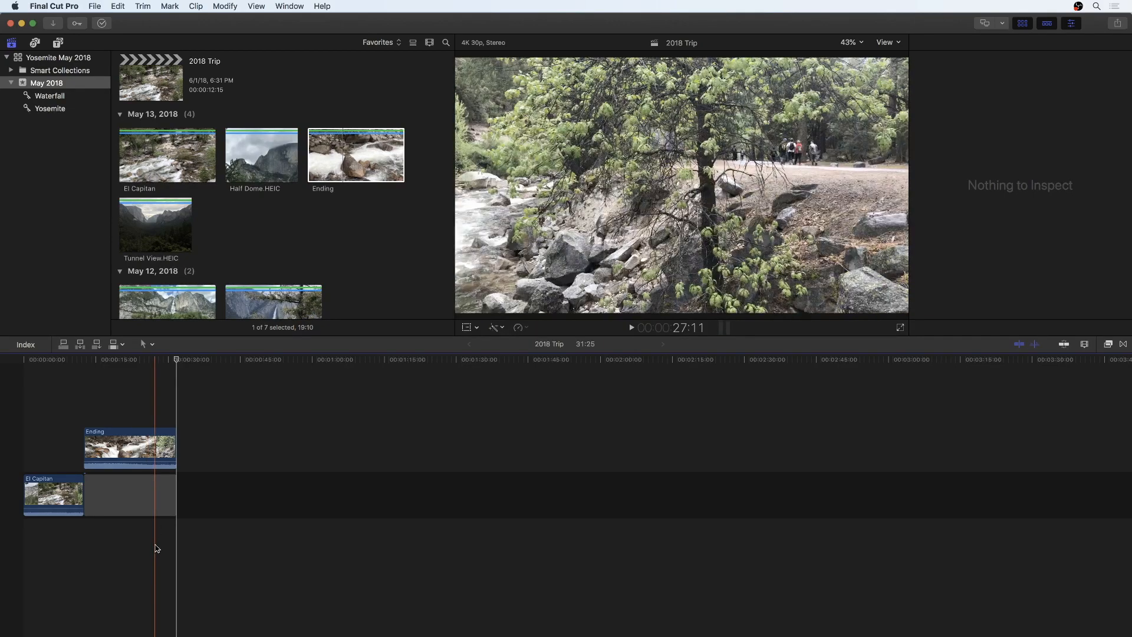
{"action": "left_click_drag", "start_coordinate": [187, 392], "coordinate": [111, 529]}
{"action": "key", "text": "super+4"}
{"action": "left_click", "coordinate": [215, 426]}
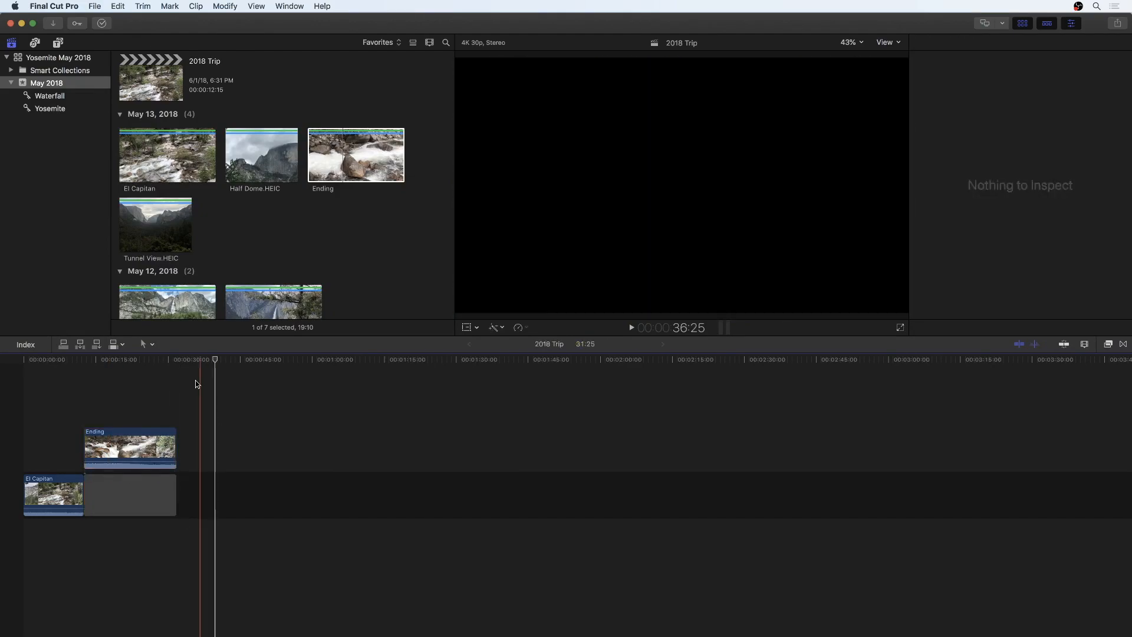
{"action": "left_click_drag", "start_coordinate": [205, 410], "coordinate": [108, 560]}
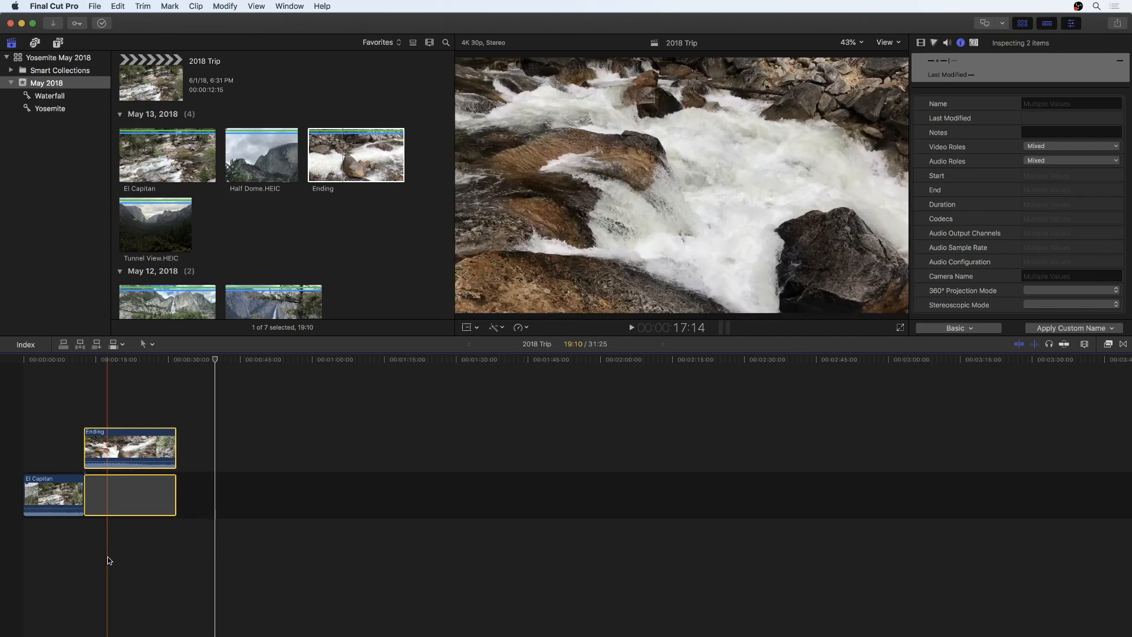
{"action": "key", "text": "BackSpace"}
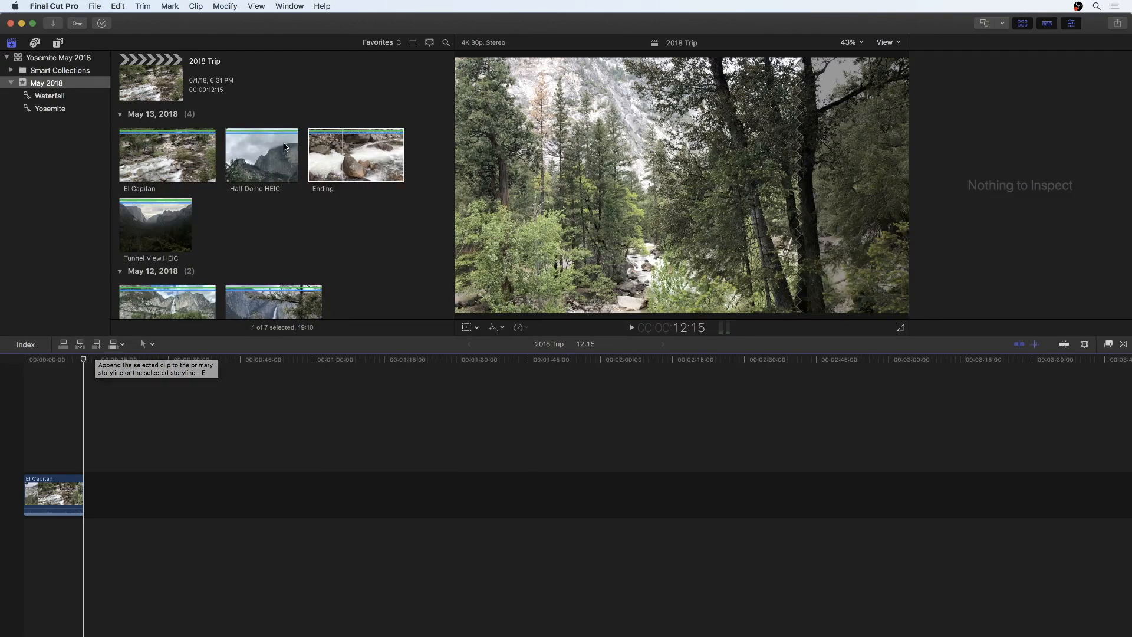
Append Half Dome.HEIC and the Ending clip to the end of the primary storyline.
{"action": "left_click", "coordinate": [265, 162]}
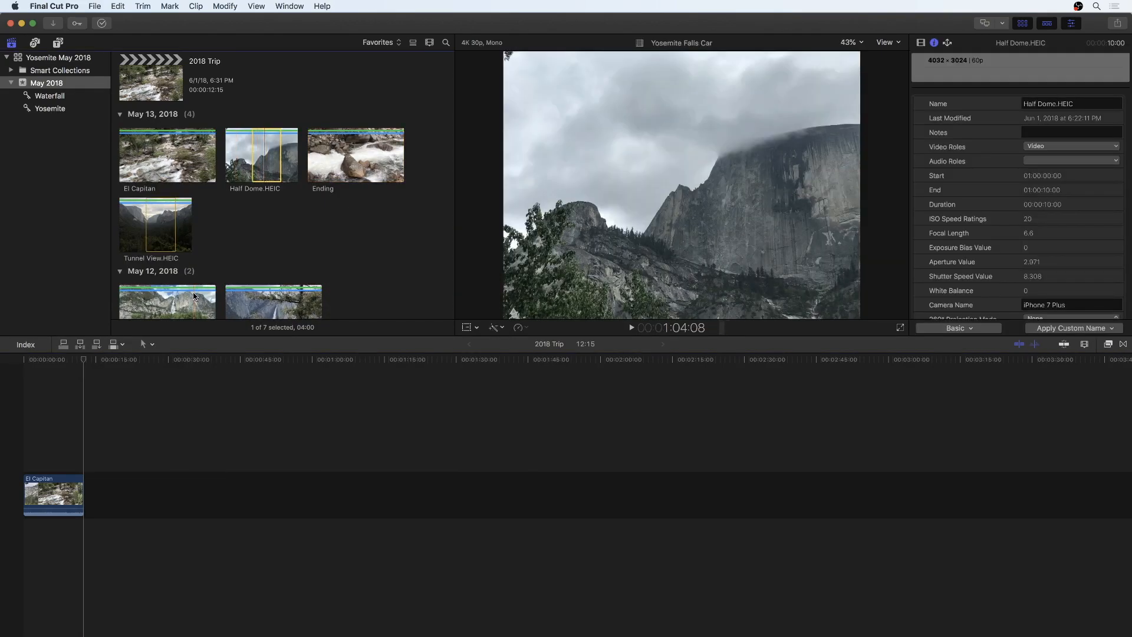
{"action": "left_click", "coordinate": [96, 345]}
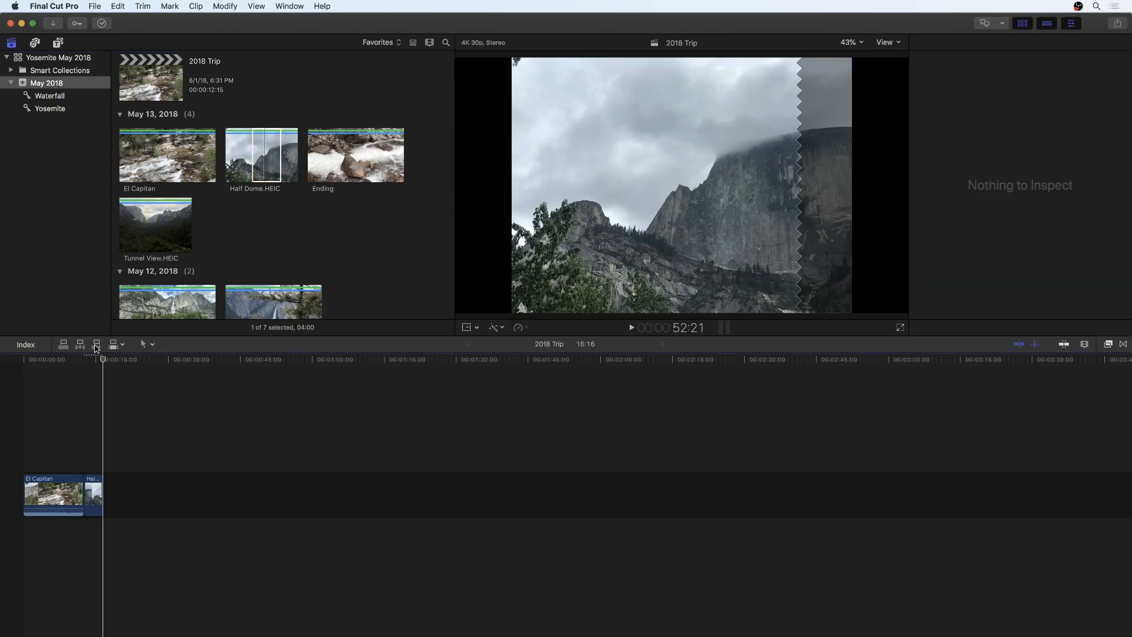
{"action": "left_click", "coordinate": [356, 165]}
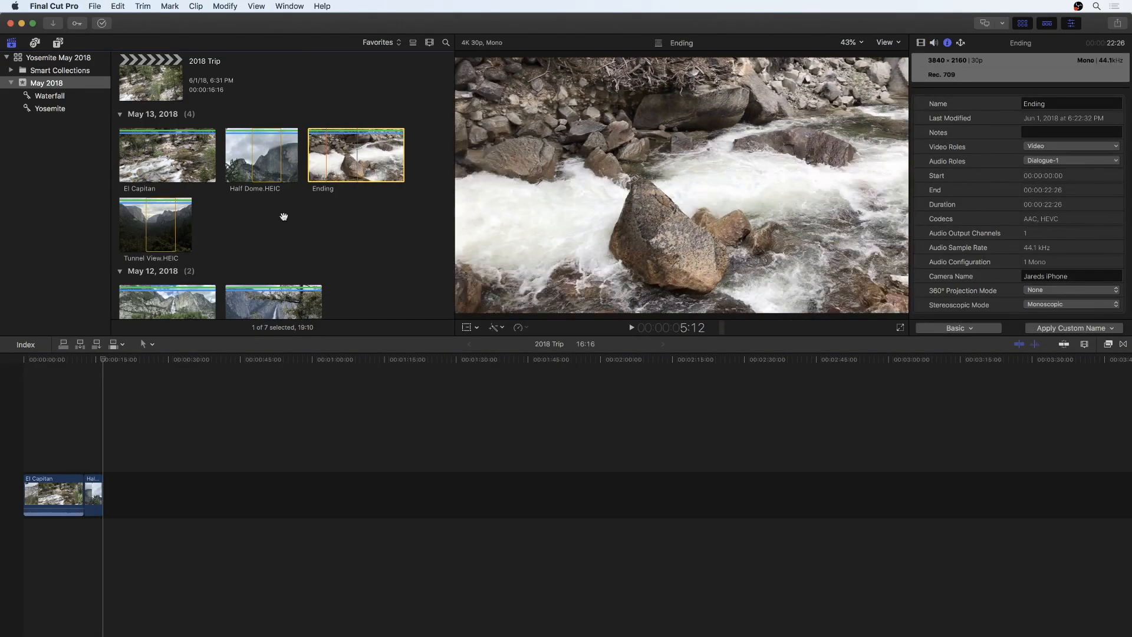
{"action": "left_click", "coordinate": [96, 346]}
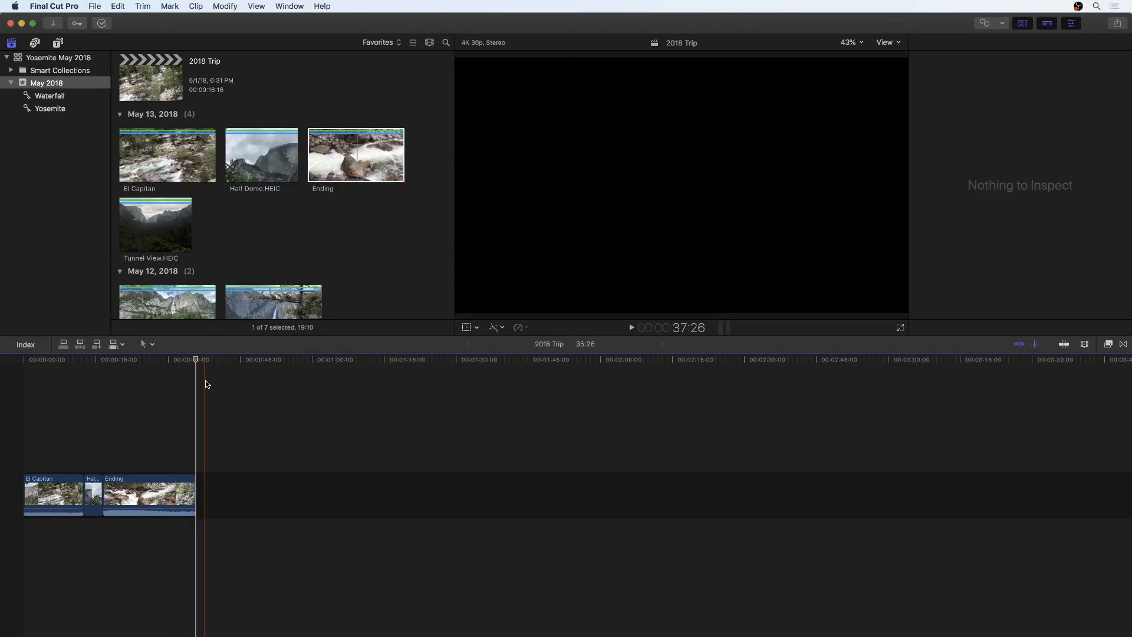
Insert Half Dome.HEIC into the middle of the Ending clip, with the playhead at about 25:06.
{"action": "left_click_drag", "start_coordinate": [195, 361], "coordinate": [147, 367]}
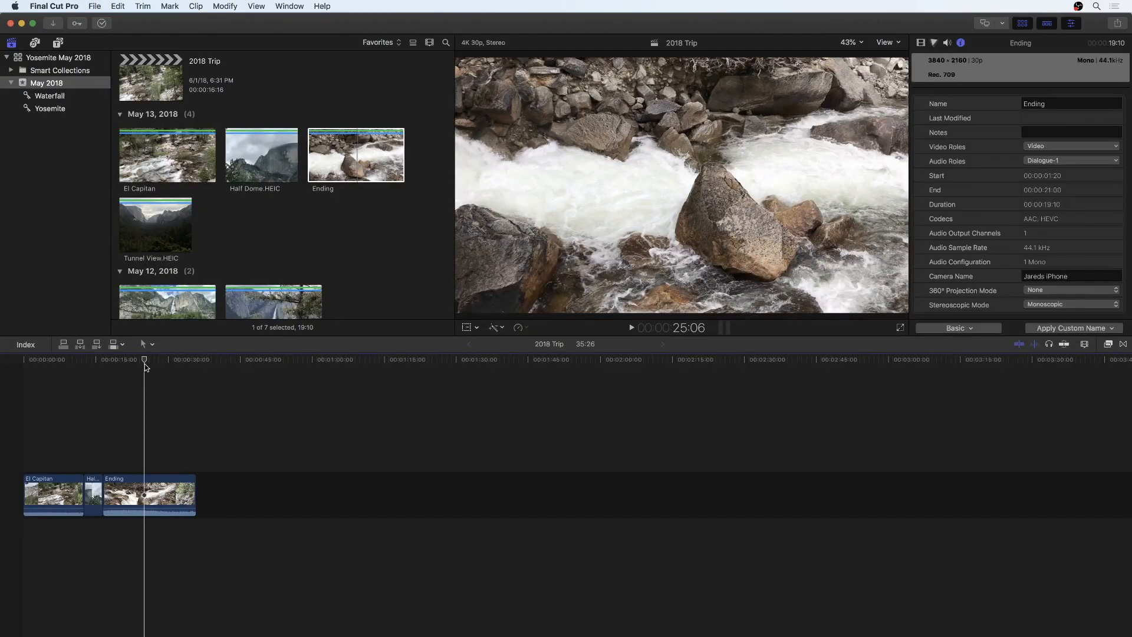
{"action": "left_click", "coordinate": [250, 158]}
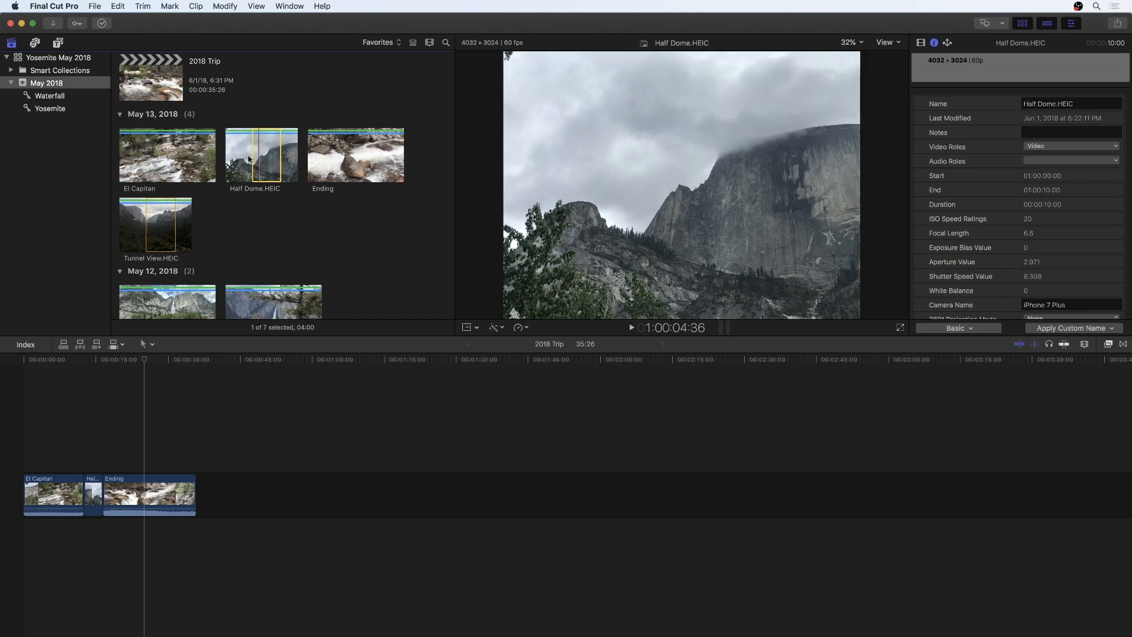
{"action": "left_click", "coordinate": [80, 345]}
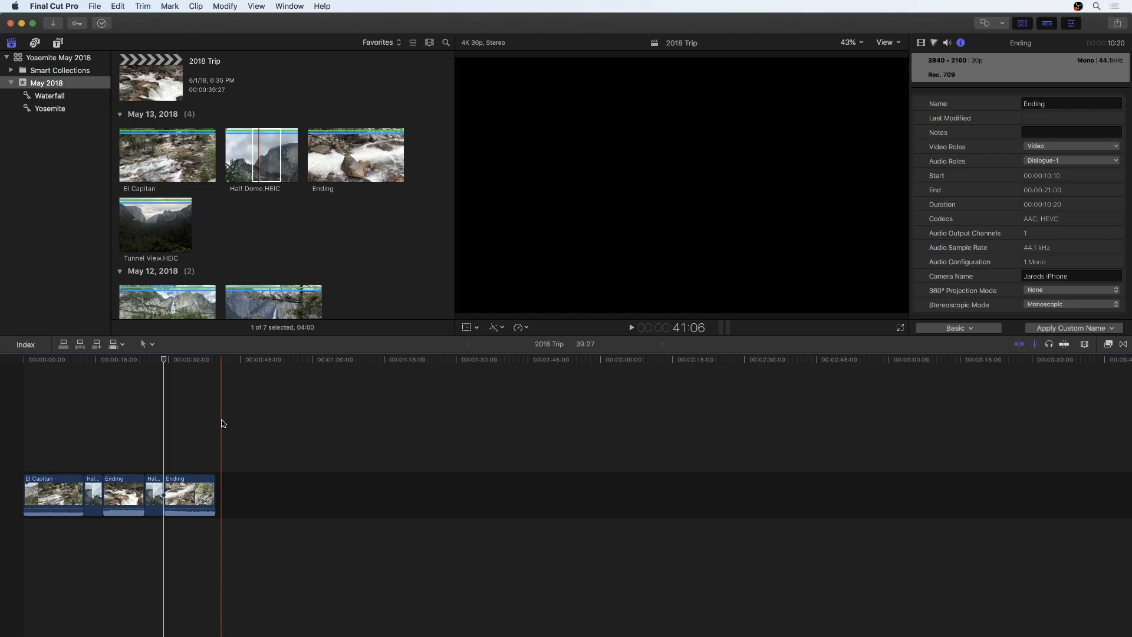
Delete all clips from the timeline and return the playhead to the start.
{"action": "key", "text": "s"}
{"action": "left_click_drag", "start_coordinate": [258, 439], "coordinate": [3, 575]}
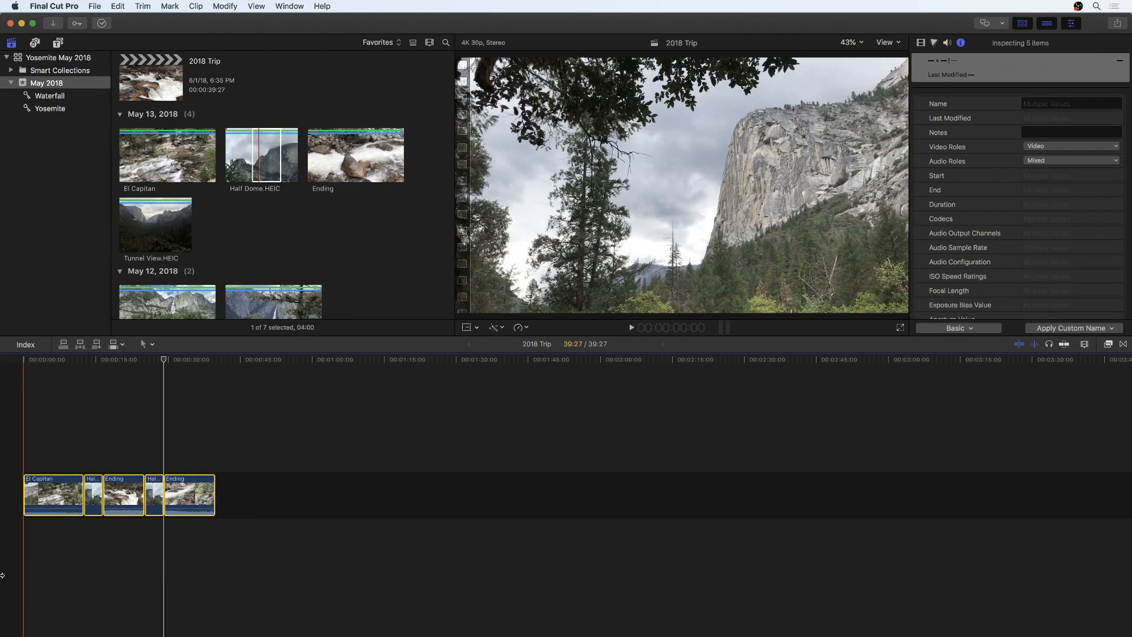
{"action": "key", "text": "Delete"}
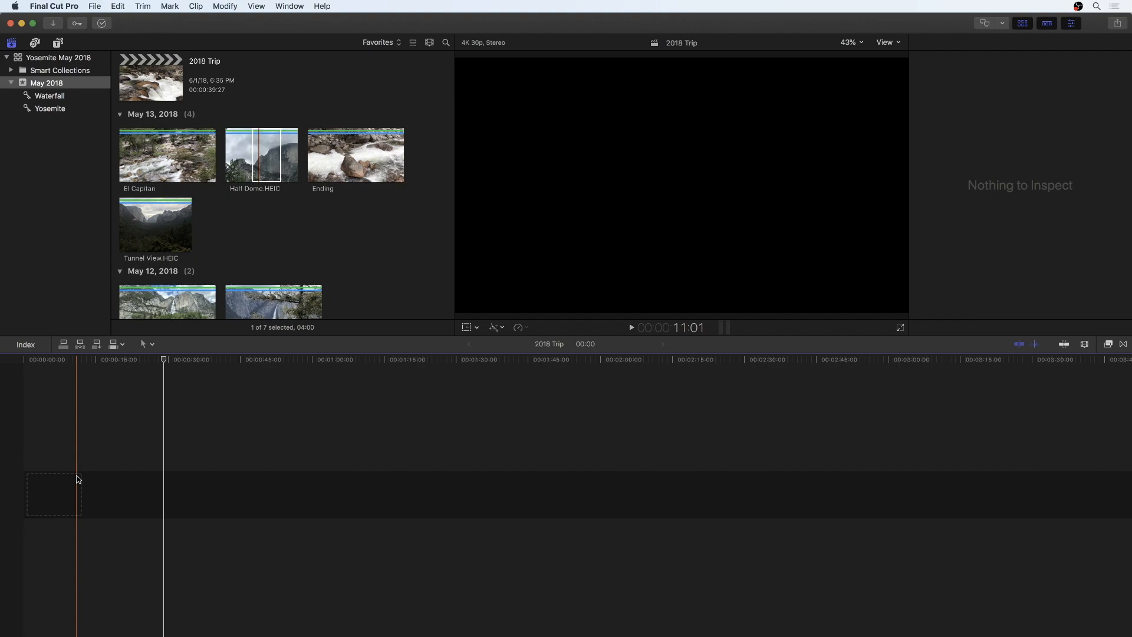
{"action": "left_click_drag", "start_coordinate": [95, 359], "coordinate": [1, 368]}
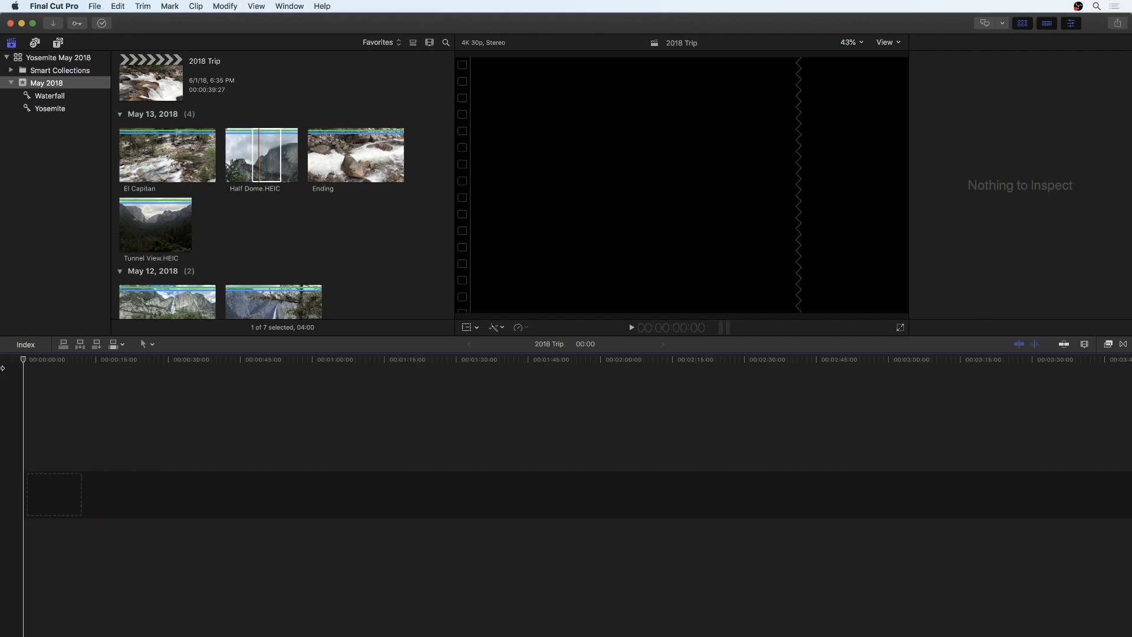
Append the El Capitan clip to the empty primary storyline and add Half Dome.HEIC directly after it.
{"action": "left_click", "coordinate": [172, 160]}
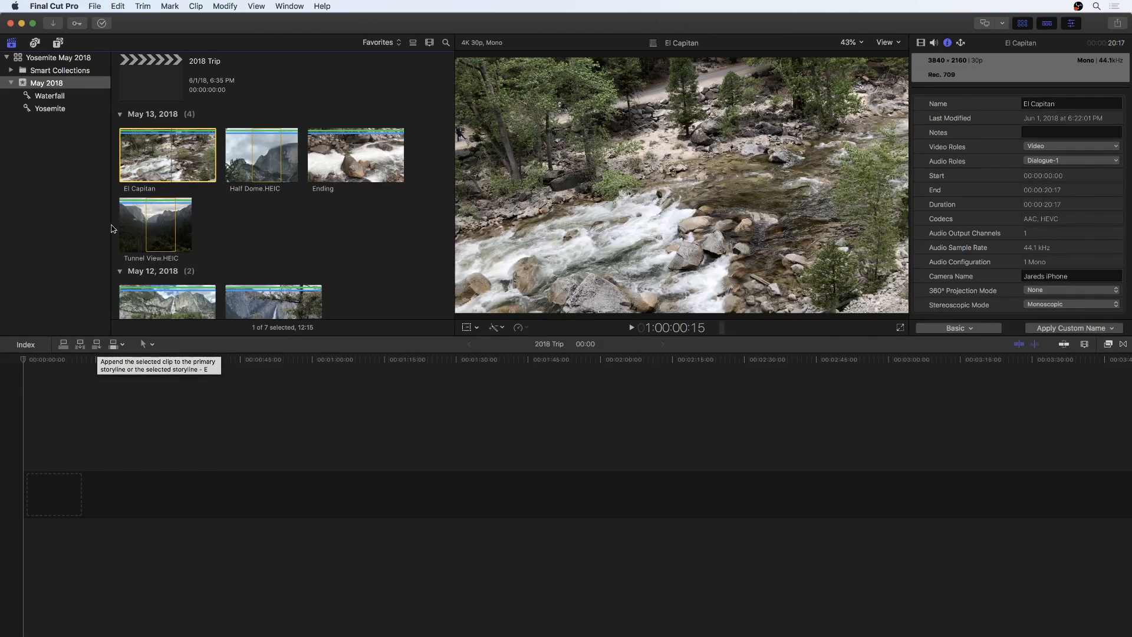
{"action": "left_click", "coordinate": [98, 348]}
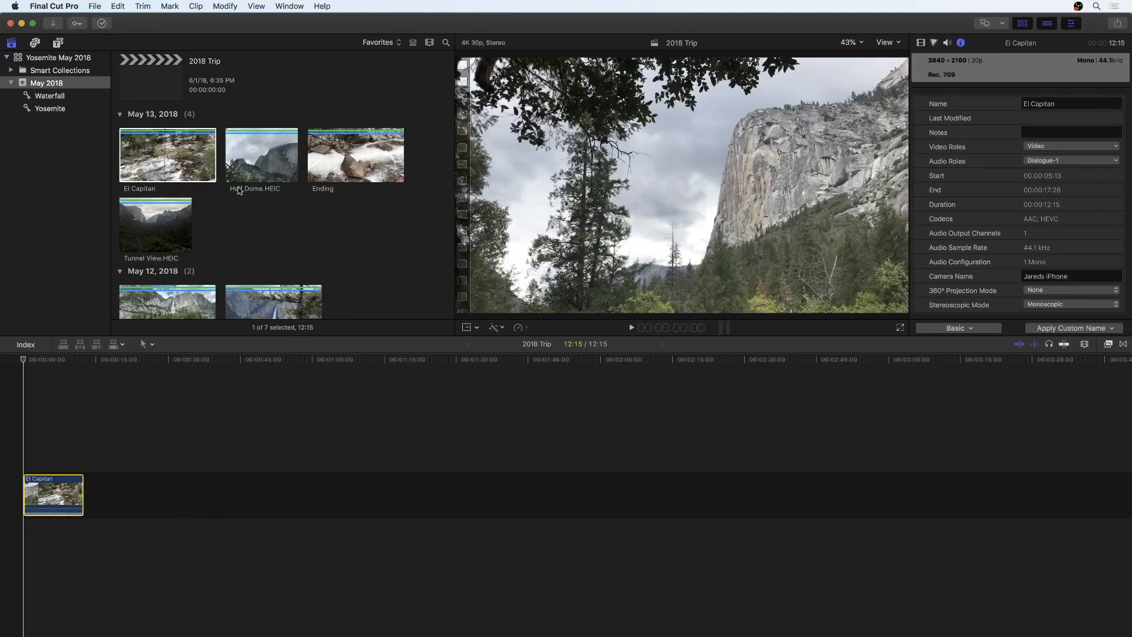
{"action": "left_click_drag", "start_coordinate": [242, 177], "coordinate": [139, 500]}
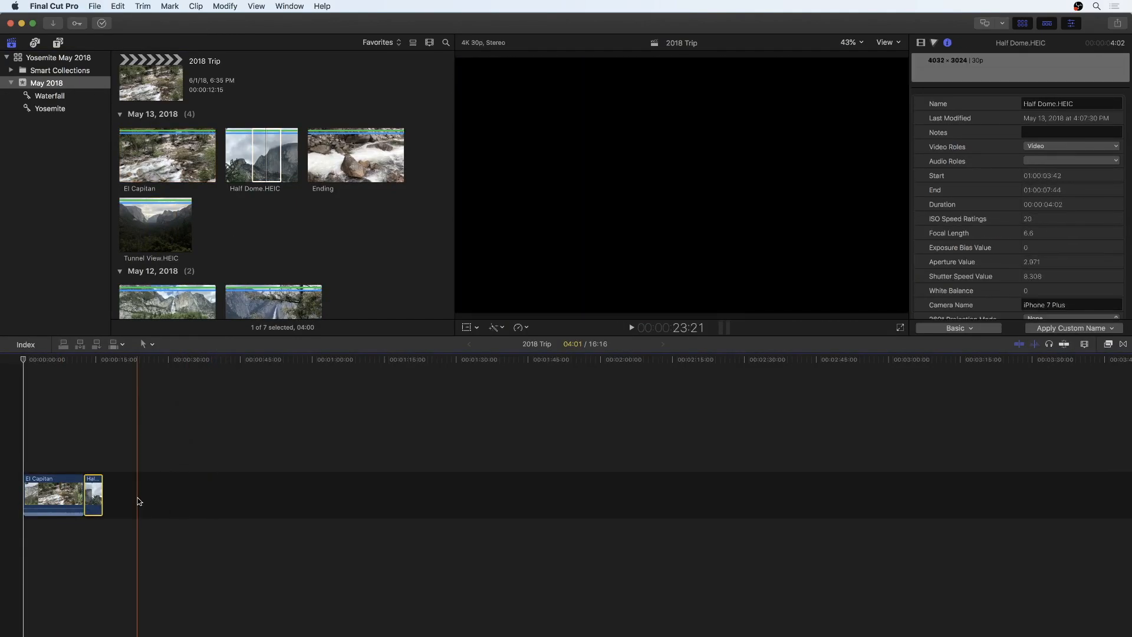